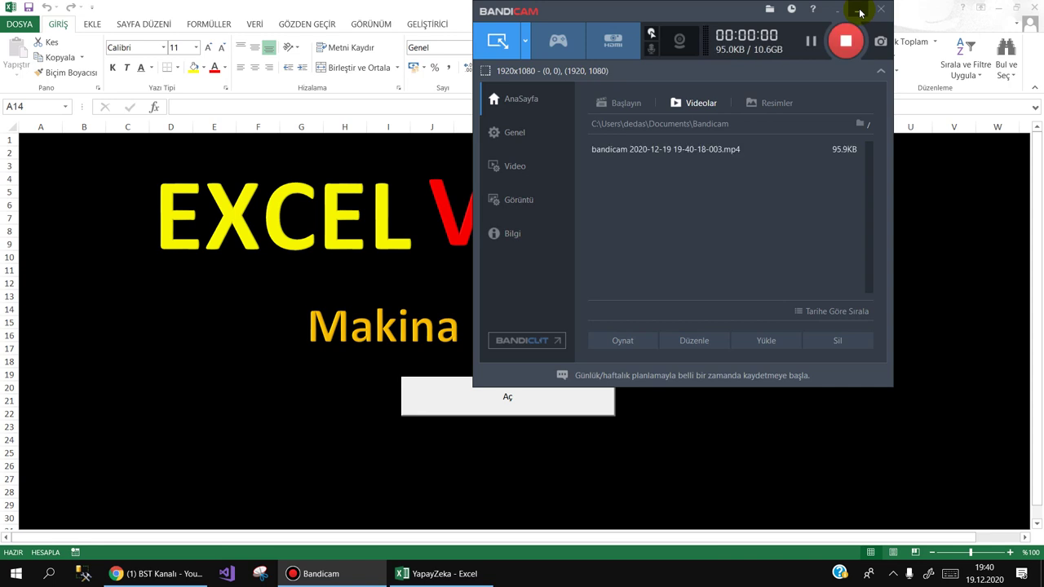
Start the Bandicam recording and minimize the recorder so the Makina Öğrenmesi title sheet shows.
{"action": "left_click", "coordinate": [859, 12]}
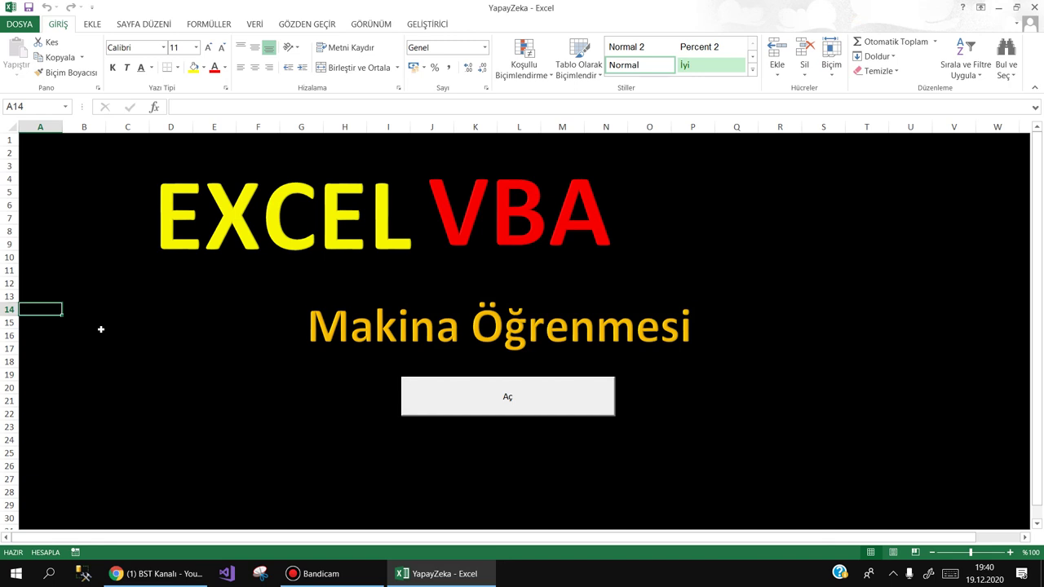
In Chrome, scroll the BST Kanalı Videolar page back to the top, then return to the workbook.
{"action": "left_click", "coordinate": [467, 412]}
{"action": "left_click", "coordinate": [172, 580]}
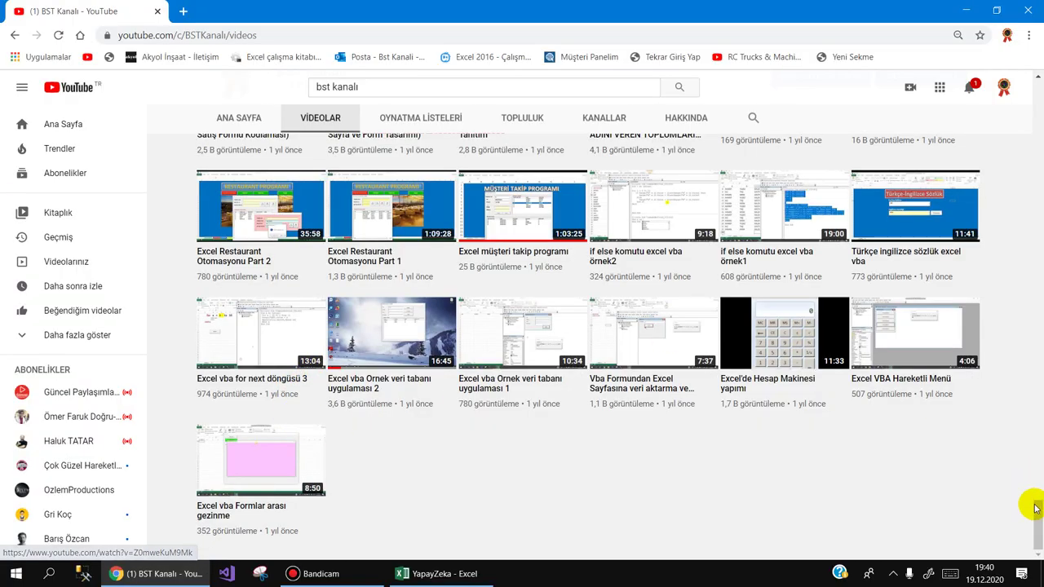
{"action": "left_click_drag", "start_coordinate": [1035, 507], "coordinate": [1036, 431]}
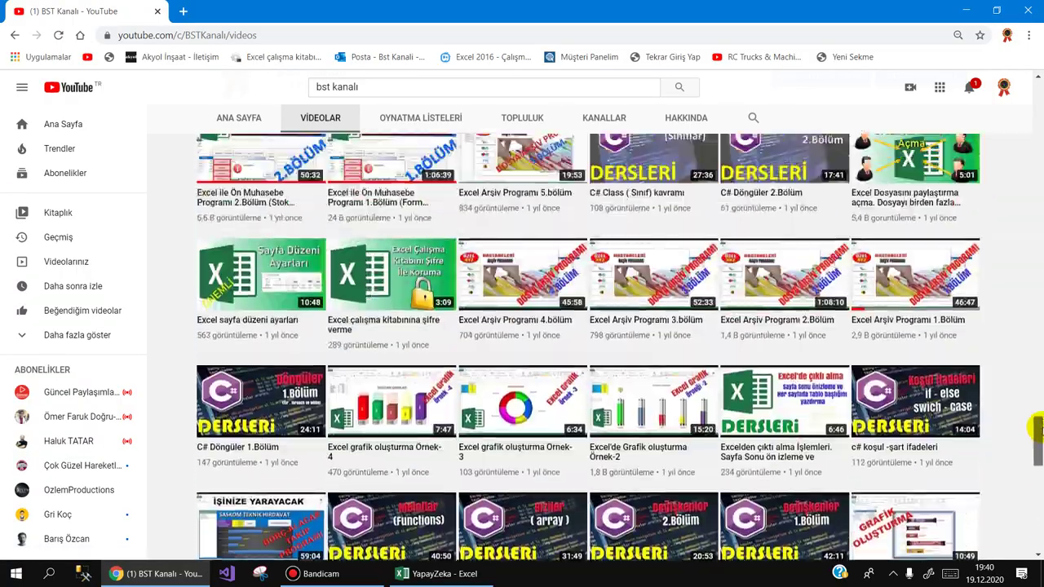
{"action": "left_click_drag", "start_coordinate": [1036, 430], "coordinate": [1036, 81]}
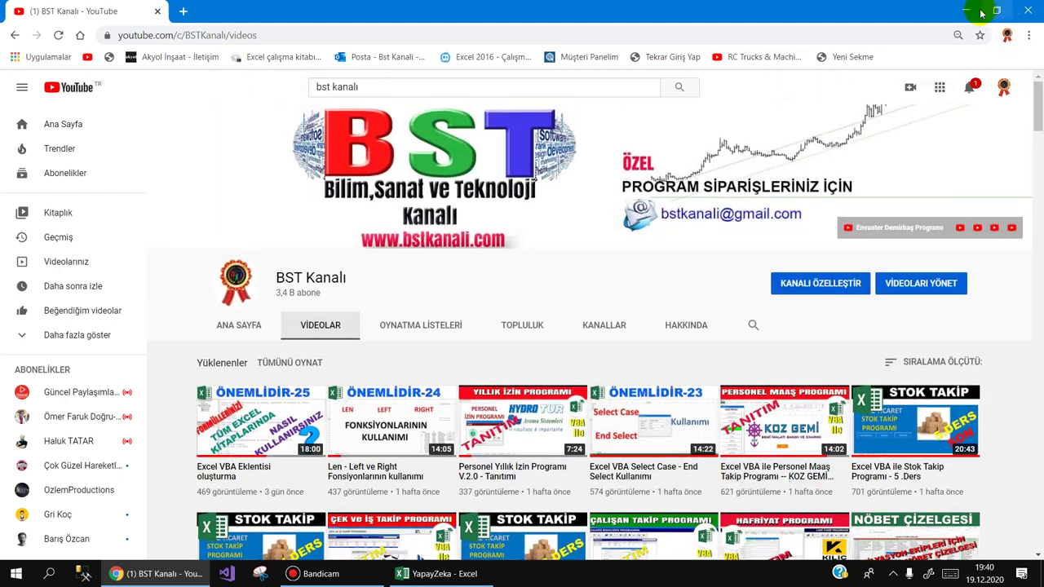
{"action": "left_click", "coordinate": [977, 11]}
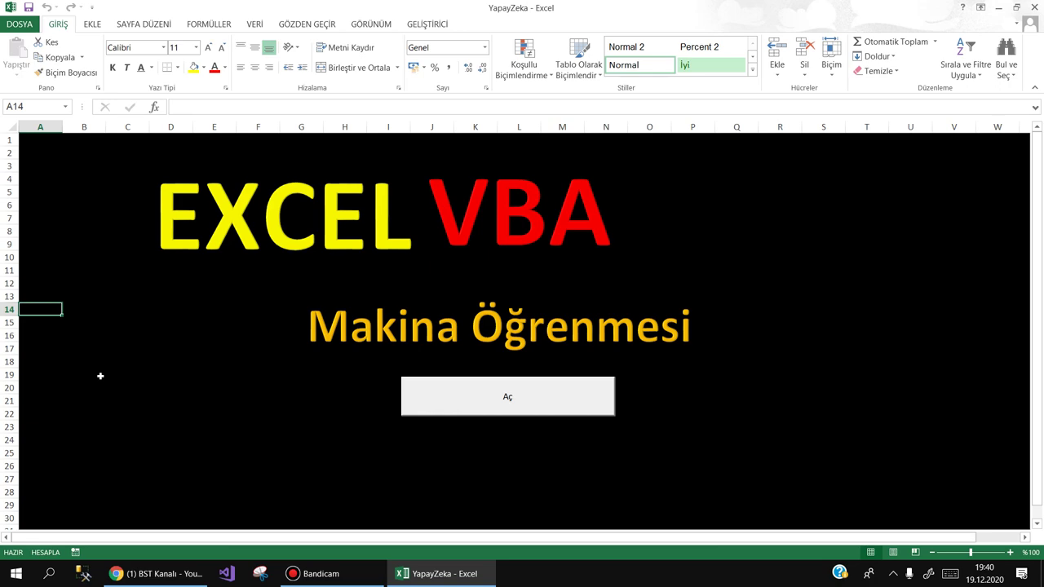
Open the Yapay Zeka Dersleri form with Aç and move it to the right side of the screen.
{"action": "left_click", "coordinate": [447, 401]}
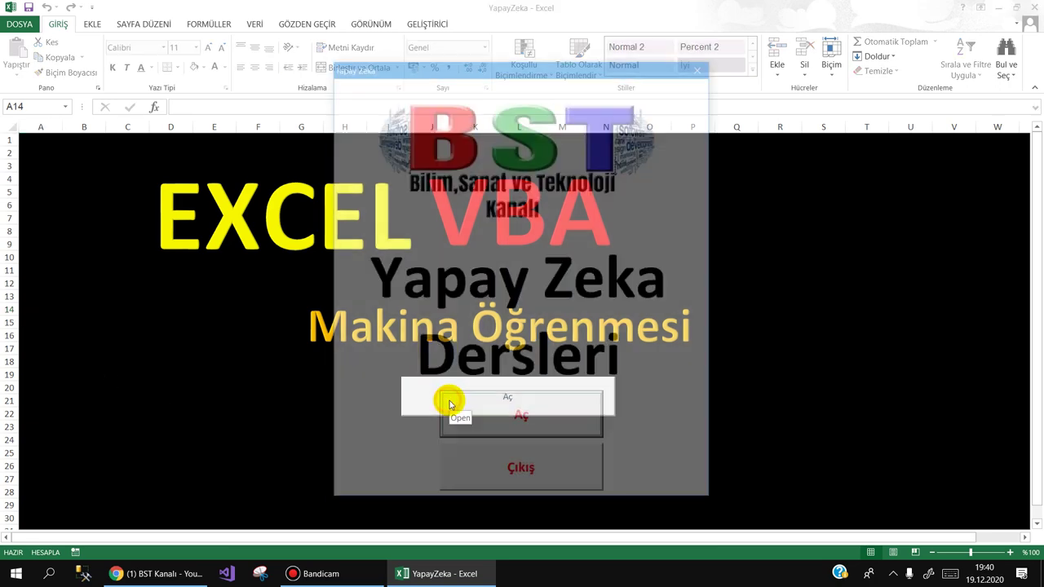
{"action": "left_click_drag", "start_coordinate": [491, 65], "coordinate": [857, 85]}
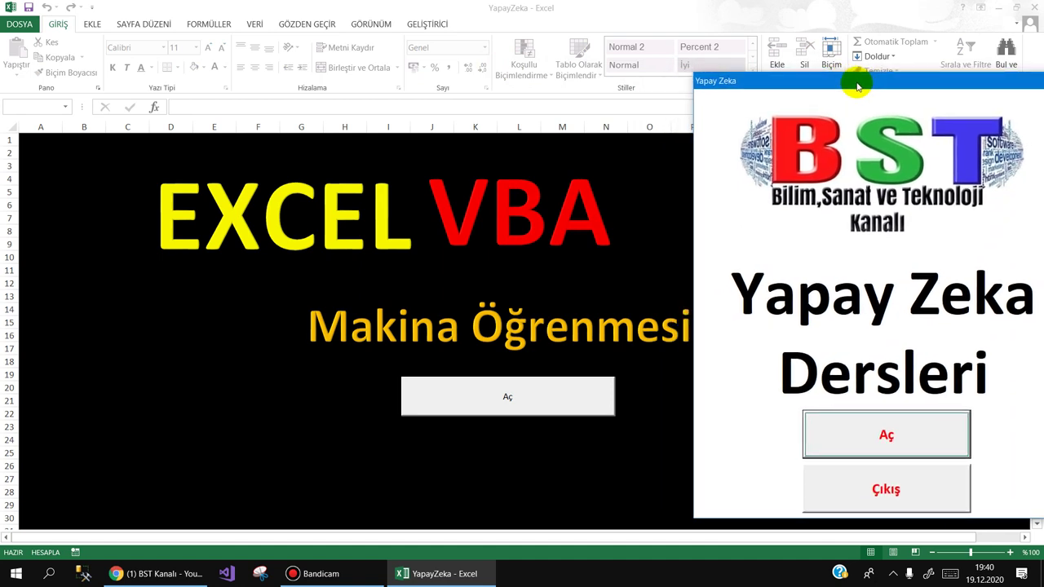
{"action": "mouse_move", "coordinate": [856, 85]}
{"action": "left_mouse_down"}
{"action": "mouse_move", "coordinate": [829, 84]}
{"action": "mouse_move", "coordinate": [855, 99]}
{"action": "left_mouse_up"}
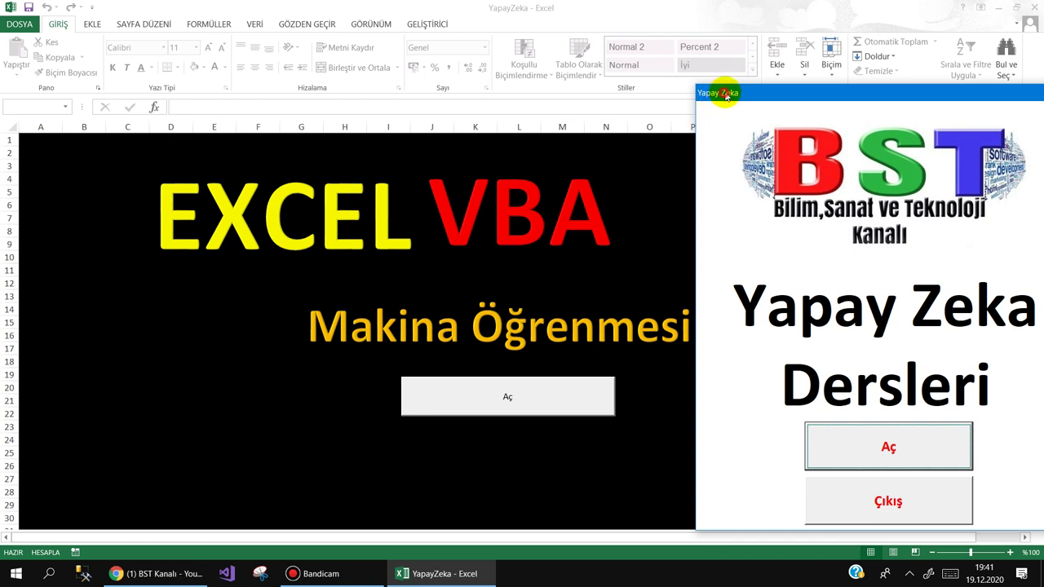
{"action": "left_click_drag", "start_coordinate": [724, 98], "coordinate": [741, 81]}
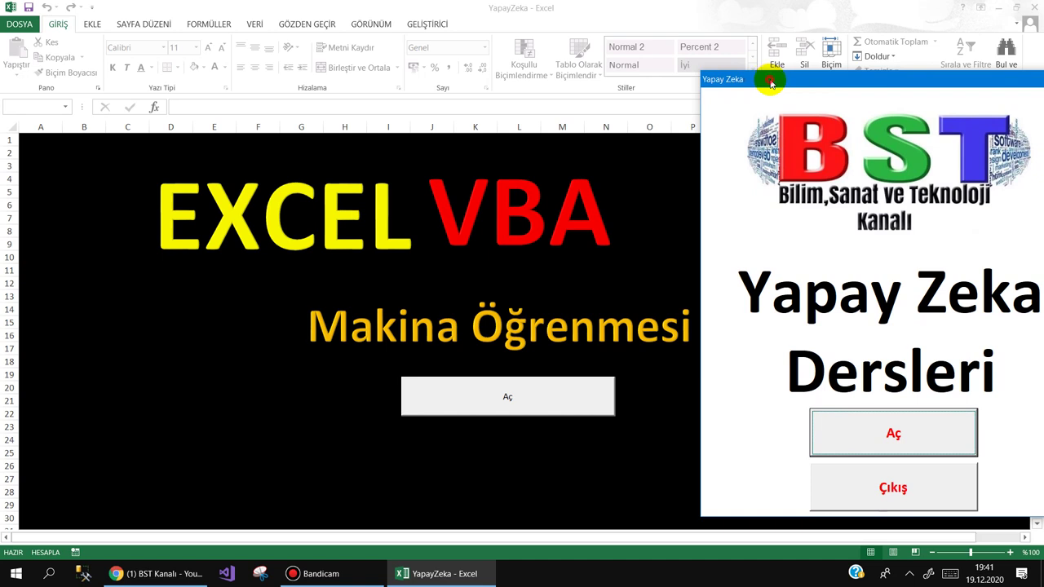
{"action": "left_click_drag", "start_coordinate": [769, 84], "coordinate": [767, 95]}
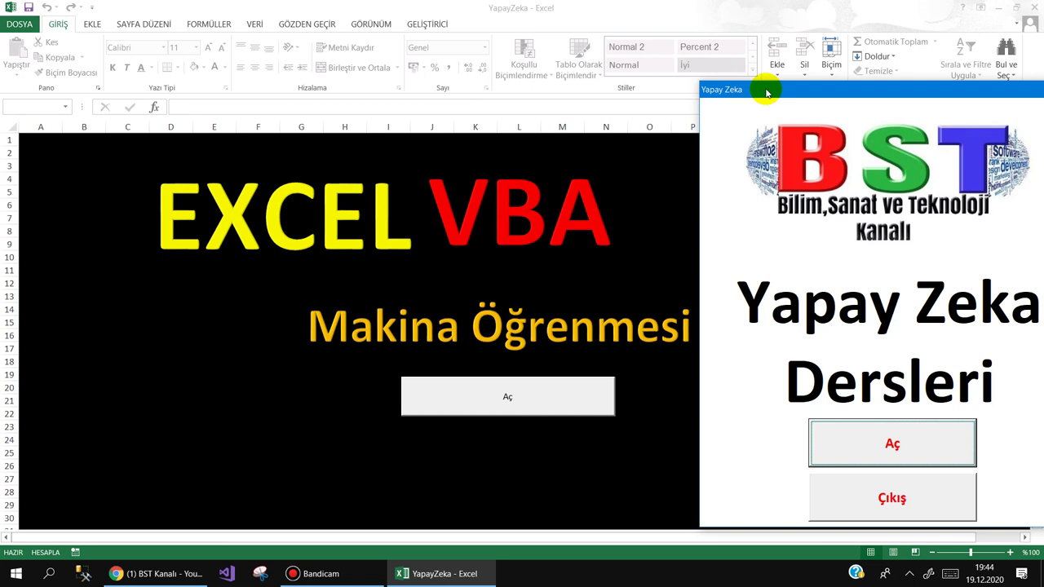
{"action": "left_click_drag", "start_coordinate": [766, 93], "coordinate": [772, 77]}
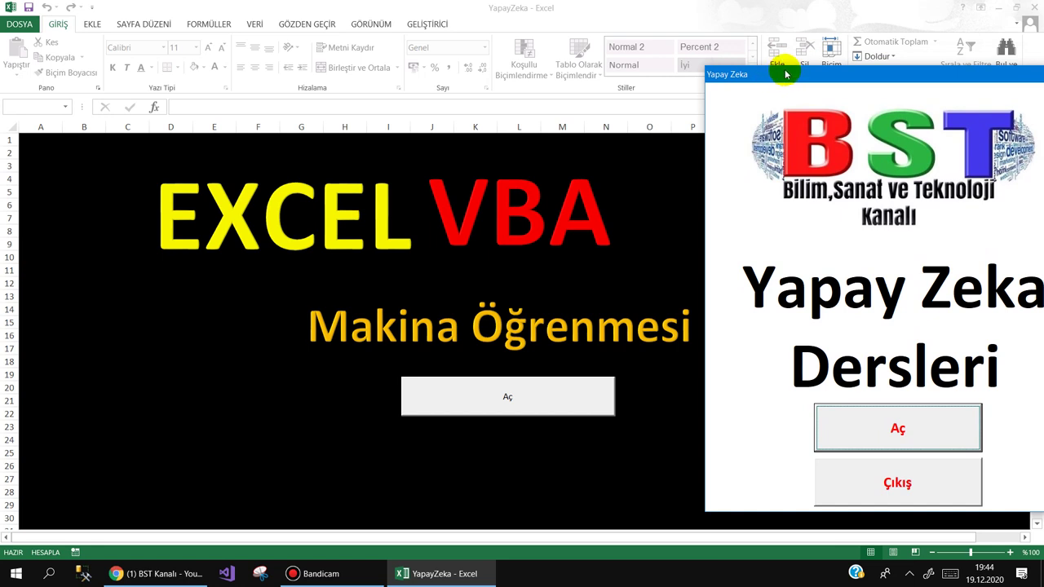
Open the digit pixel-matrix form with Aç and move it to the left edge.
{"action": "left_click", "coordinate": [876, 427]}
{"action": "mouse_move", "coordinate": [524, 105]}
{"action": "left_mouse_down"}
{"action": "mouse_move", "coordinate": [359, 85]}
{"action": "mouse_move", "coordinate": [401, 107]}
{"action": "left_mouse_up"}
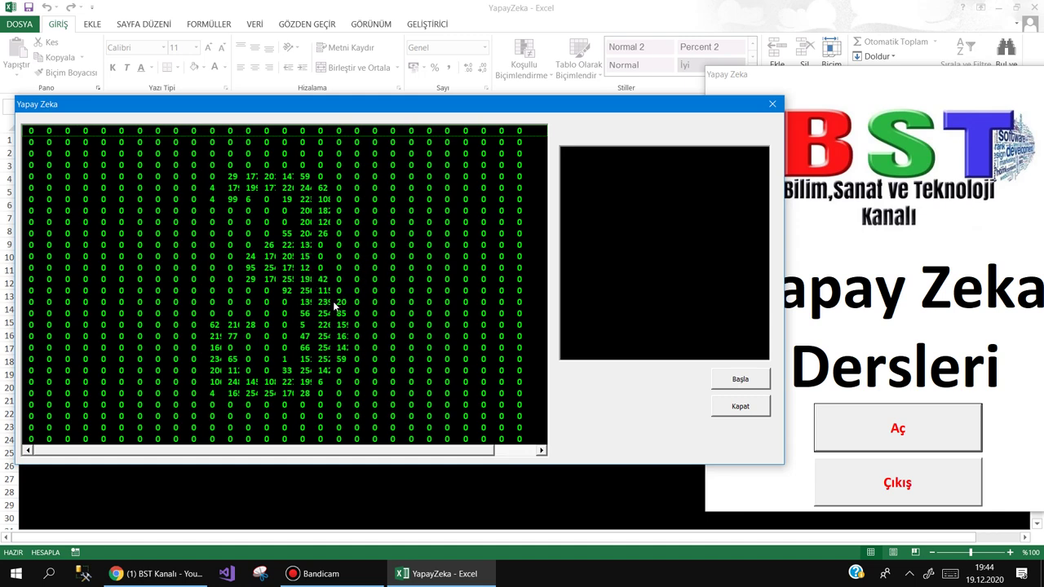
Run Başla so the form reads the pixels and predicts 9, then bring up Bandicam.
{"action": "left_click", "coordinate": [741, 377]}
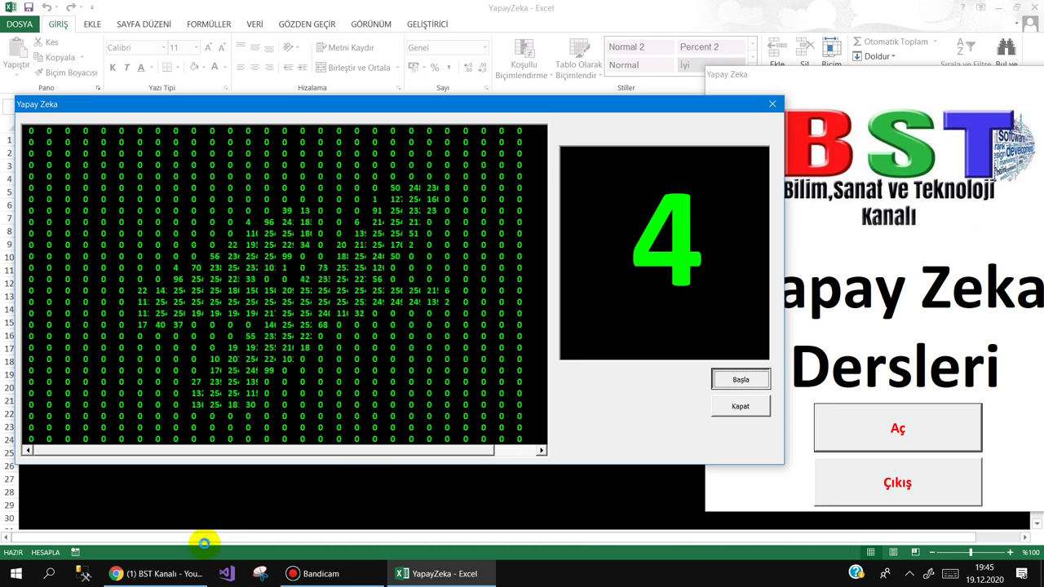
{"action": "left_click", "coordinate": [332, 576]}
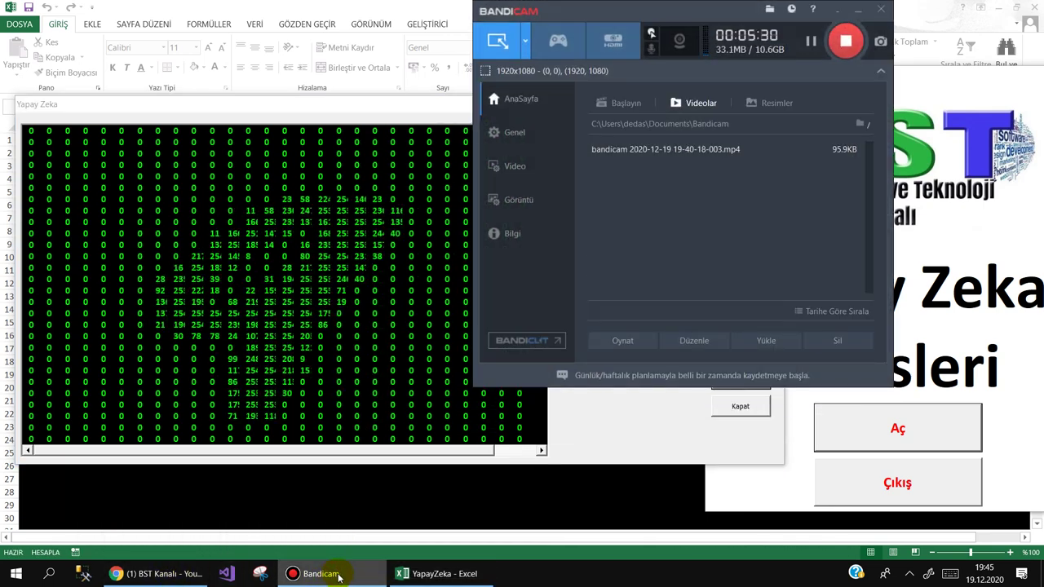